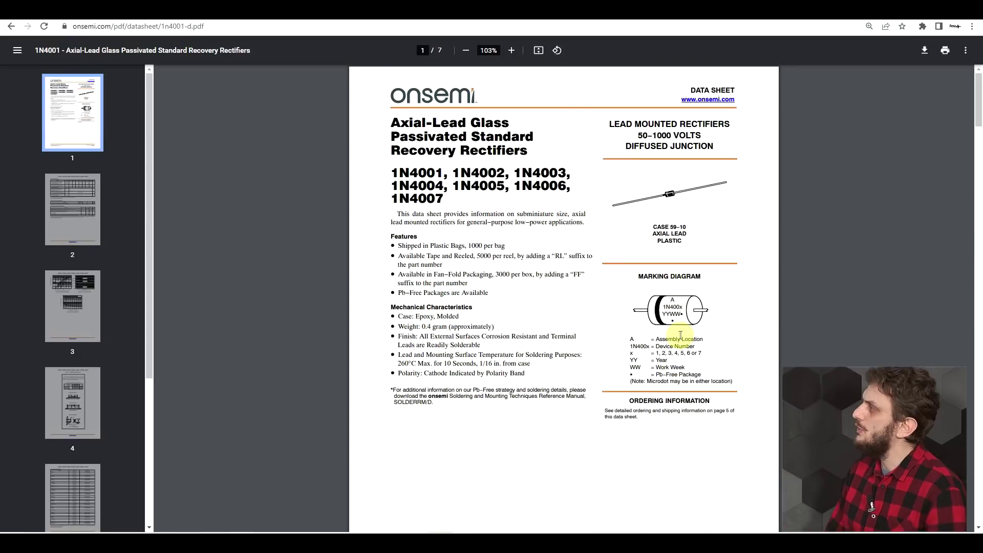
# Examine the typical forward voltage curves in the 1N4001–1N4007 datasheet, focusing on the forward voltage axis
pyautogui.keyDown('ctrl'); pyautogui.scroll(3, 476, 219); pyautogui.keyUp('ctrl')
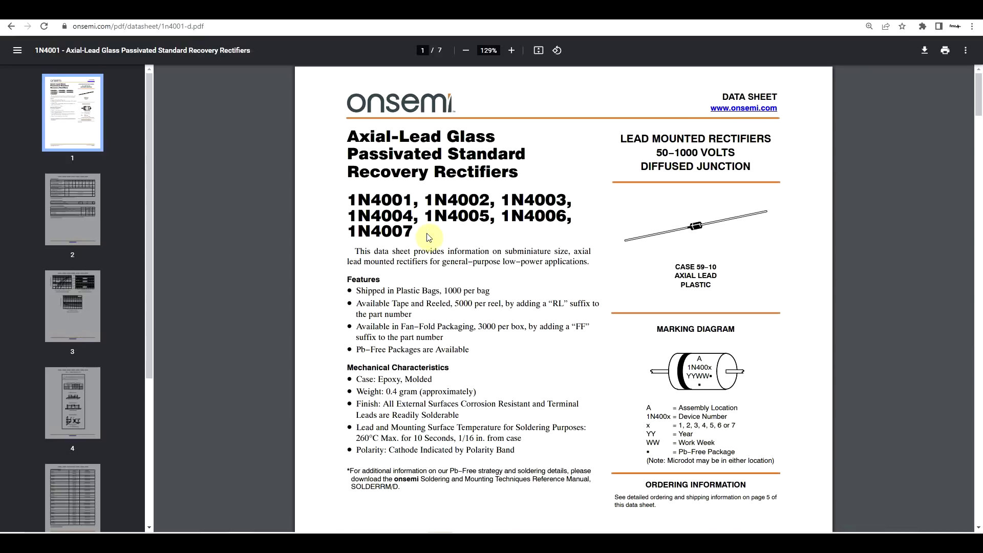
pyautogui.scroll(-20, 430, 237)
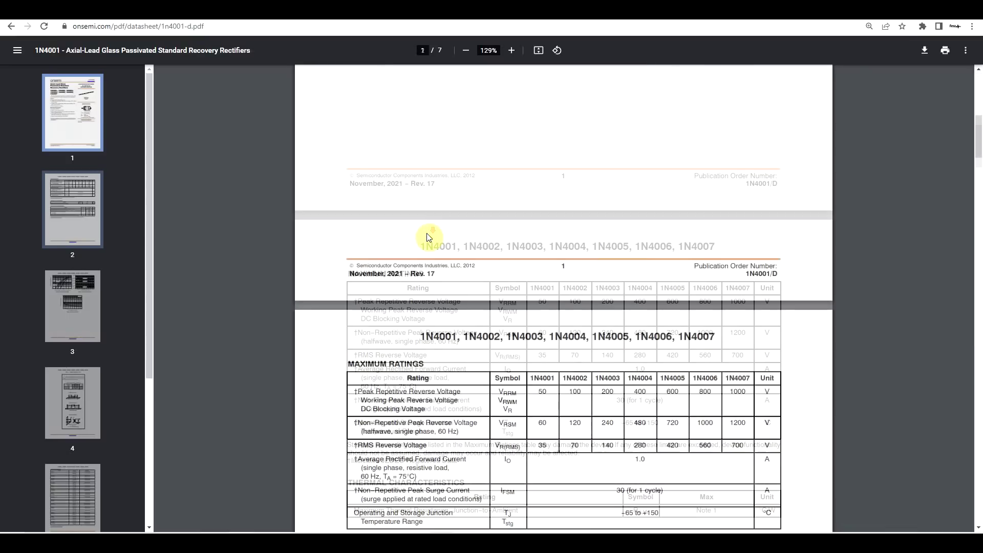
pyautogui.keyDown('ctrl'); pyautogui.scroll(3, 379, 285); pyautogui.keyUp('ctrl')
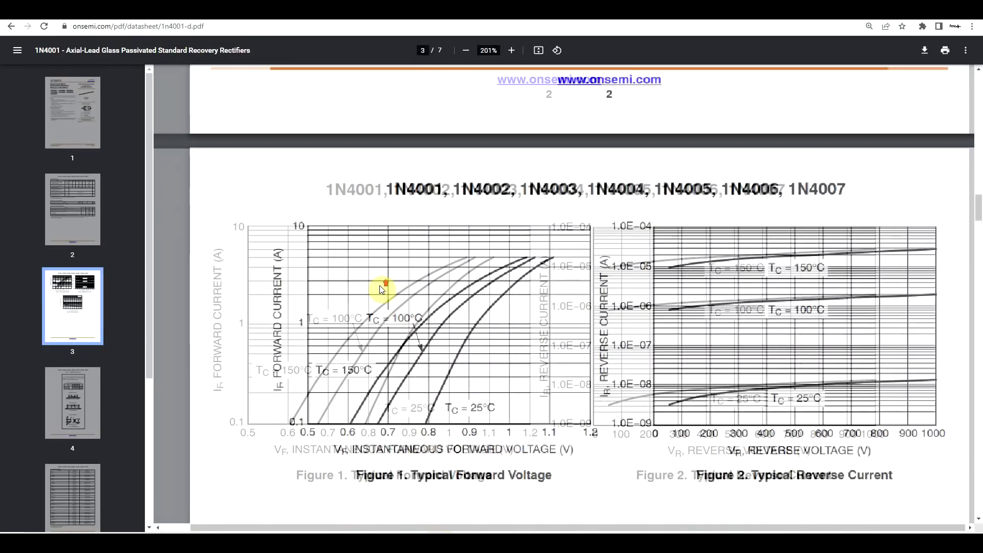
pyautogui.moveTo(377, 425); pyautogui.dragTo(482, 433)
pyautogui.click(482, 438)
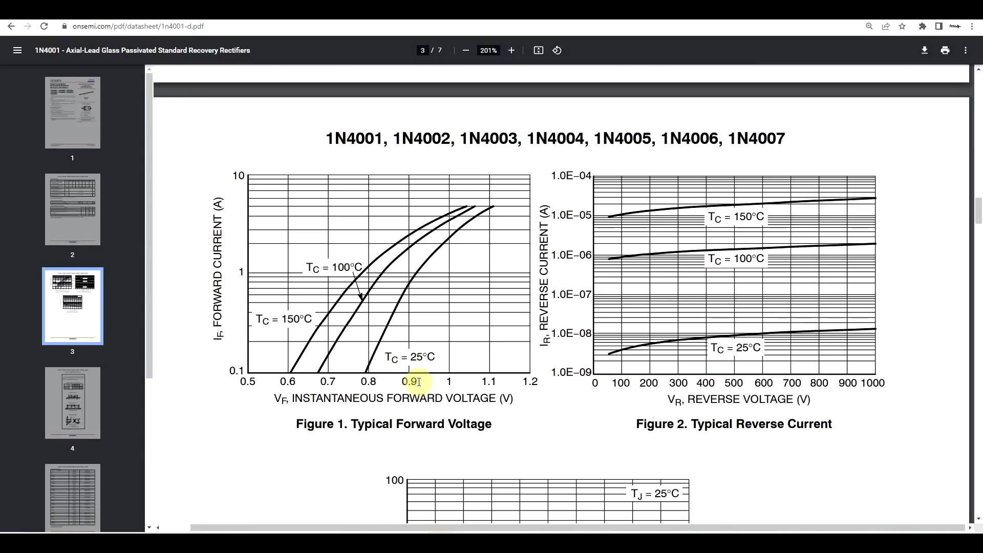
# Switch to the Diotec S3A…S3Y datasheet and examine its forward characteristics graph on page 2
pyautogui.click(849, 17)
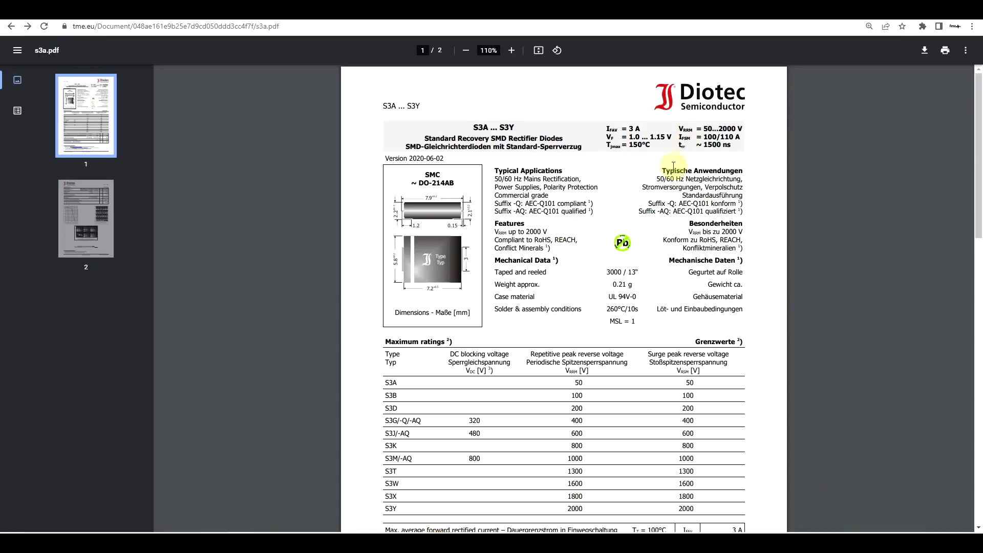
pyautogui.scroll(-15, 724, 241)
pyautogui.keyDown('ctrl'); pyautogui.scroll(5, 731, 248); pyautogui.keyUp('ctrl')
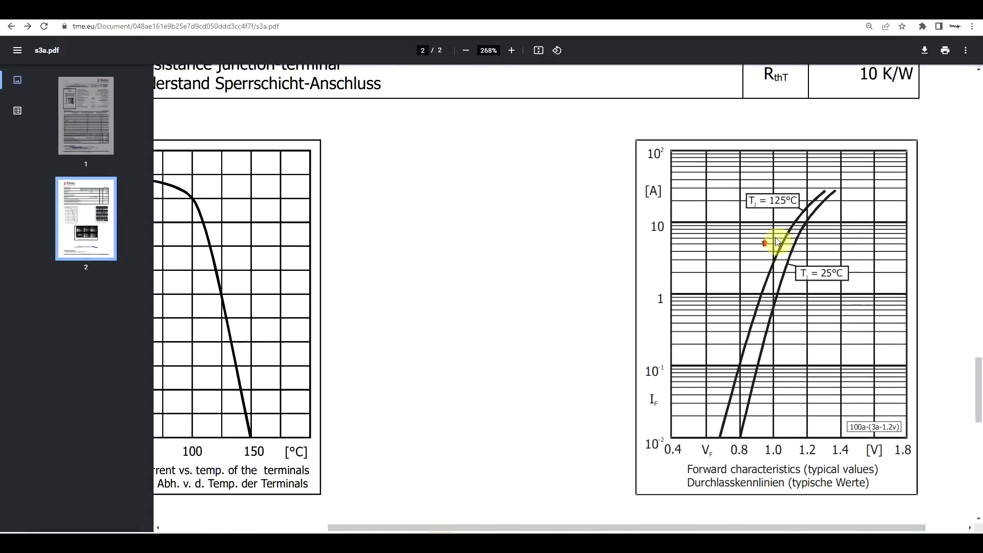
pyautogui.scroll(-1, 779, 245)
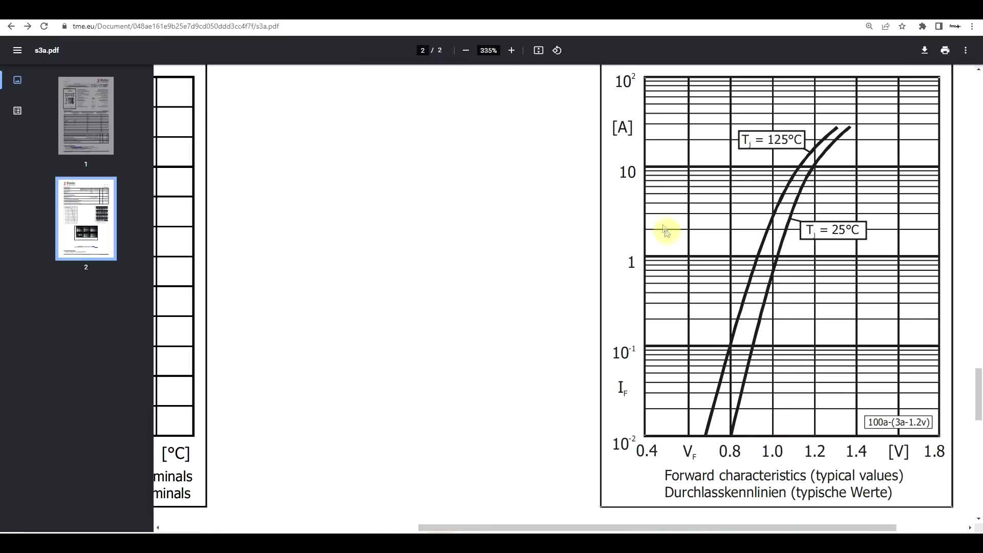
pyautogui.scroll(1, 791, 268)
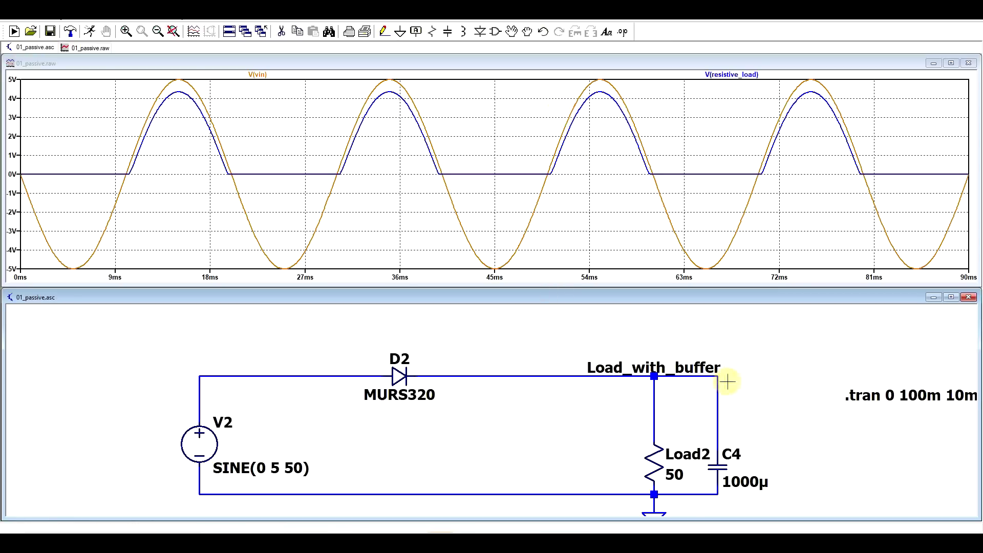
# In LTspice, plot the Load_with_buffer voltage and, in a separate pane, the currents through diodes D1 and D2
pyautogui.click(712, 373)
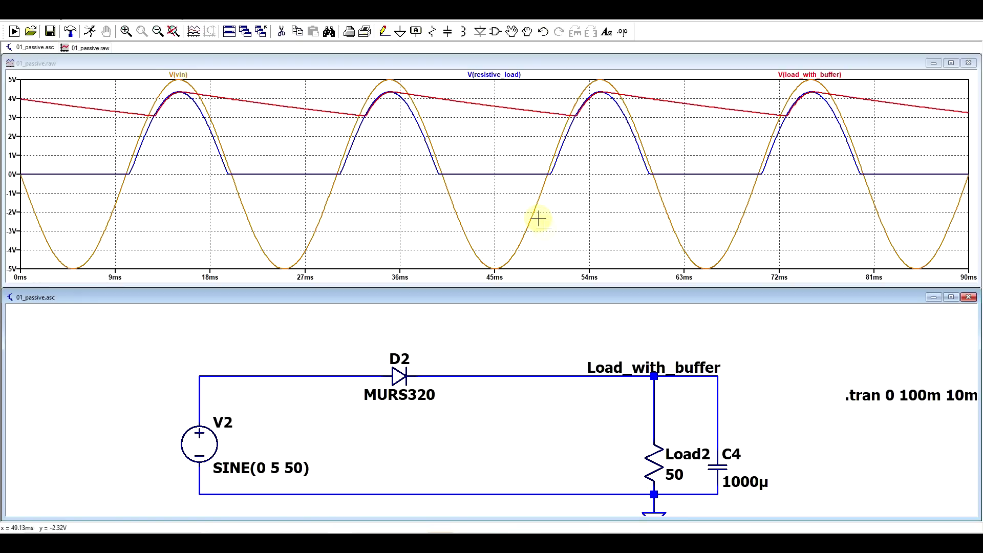
pyautogui.scroll(-2, 574, 486)
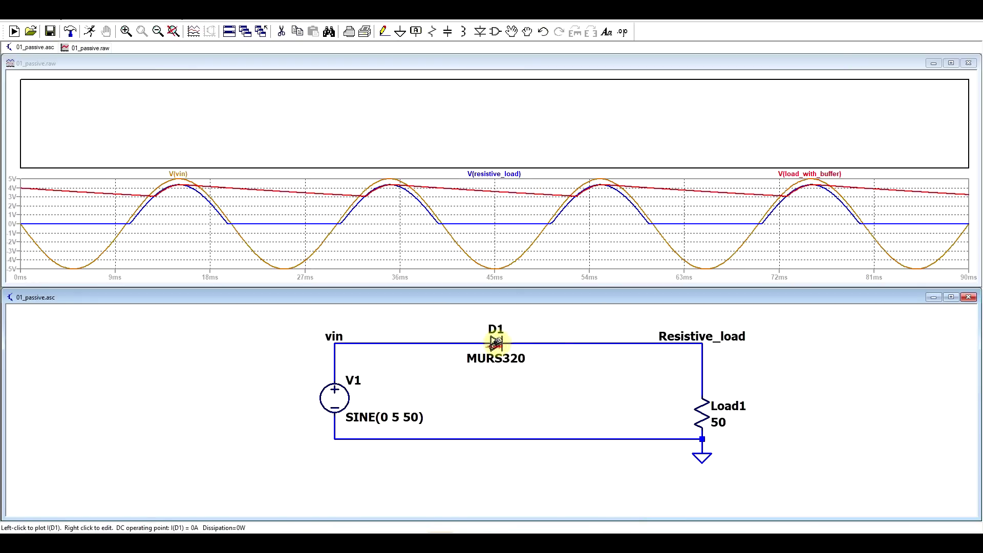
pyautogui.click(496, 343)
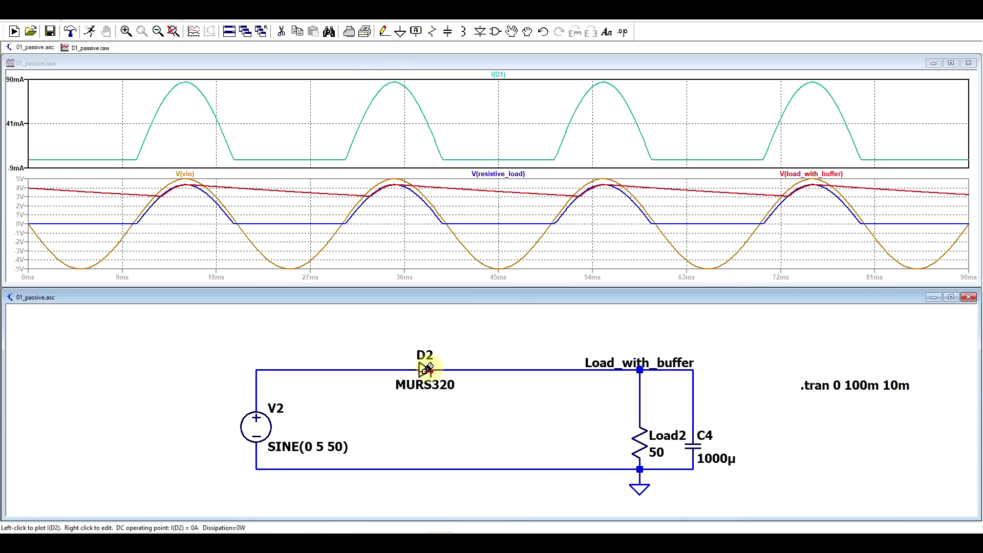
pyautogui.click(425, 369)
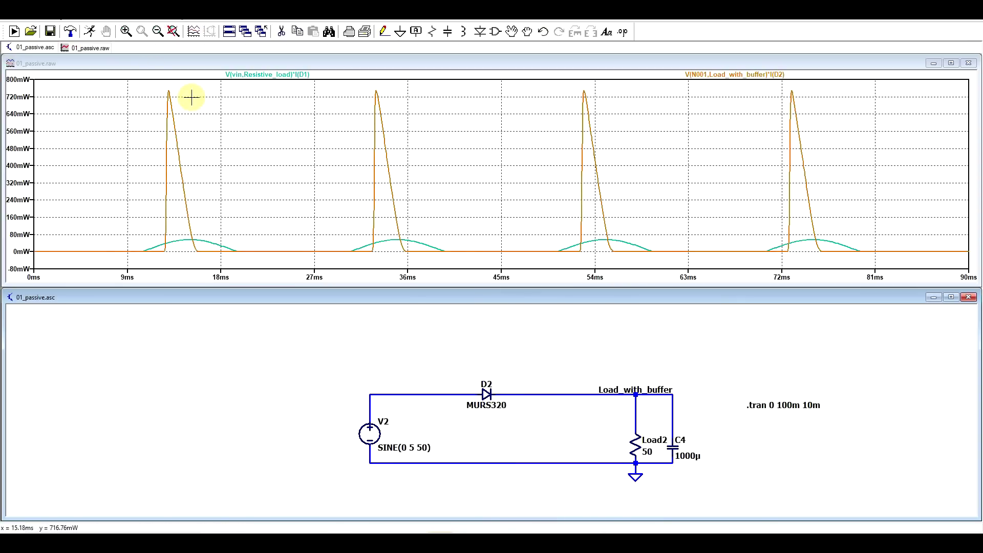
# Measure the average and integral of the D1 and D2 power dissipation waveforms over the plotted interval
pyautogui.keyDown('ctrl'); pyautogui.click(256, 75); pyautogui.keyUp('ctrl')
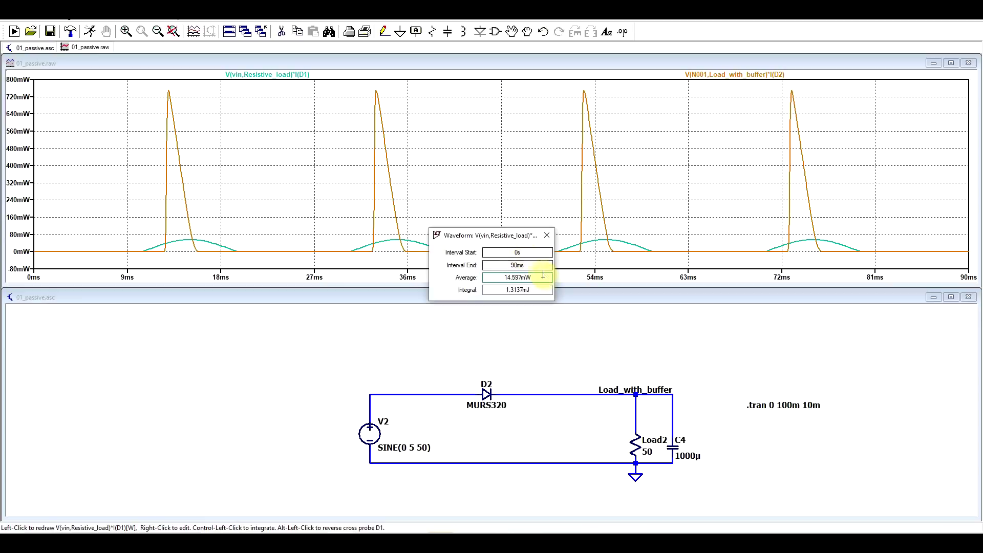
pyautogui.click(543, 239)
pyautogui.keyDown('ctrl'); pyautogui.click(748, 74); pyautogui.keyUp('ctrl')
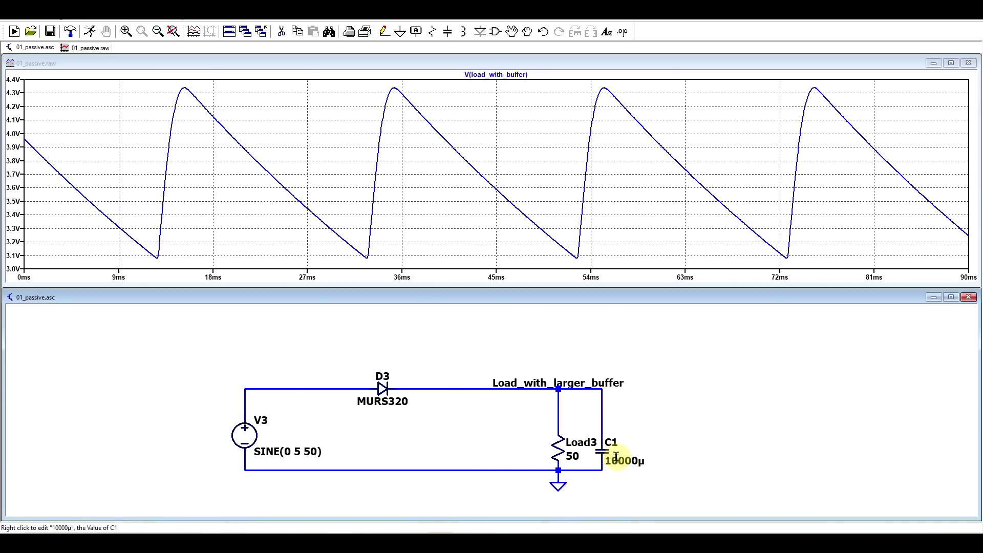
# Add the Load_with_larger_buffer voltage of the circuit with the 10000µ capacitor to the plot
pyautogui.click(593, 389)
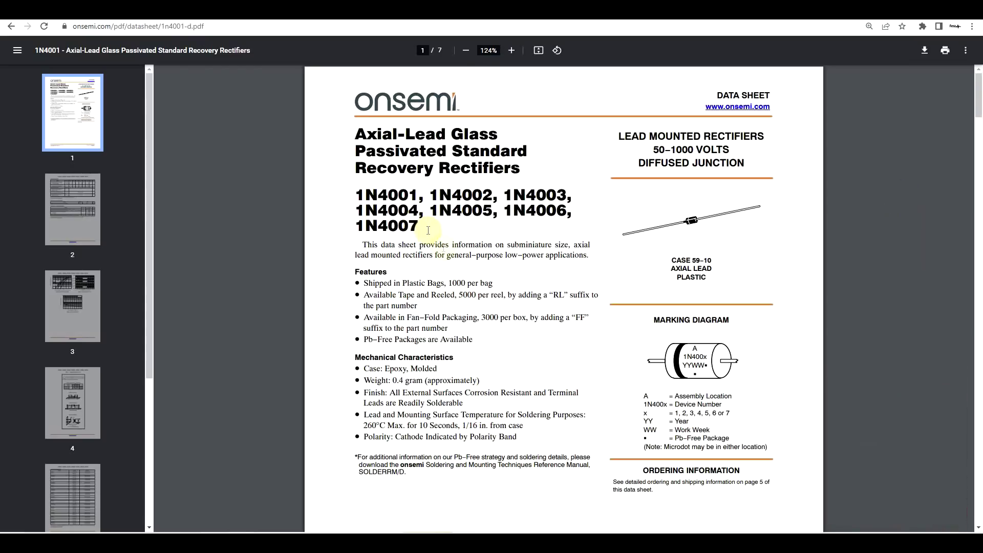
# In the browser's 1N4001–1N4007 datasheet, check the peak repetitive reverse voltage ratings of 1N4001 and 1N4007 and view the characteristic curves
pyautogui.scroll(-4, 572, 218)
pyautogui.scroll(-5, 572, 219)
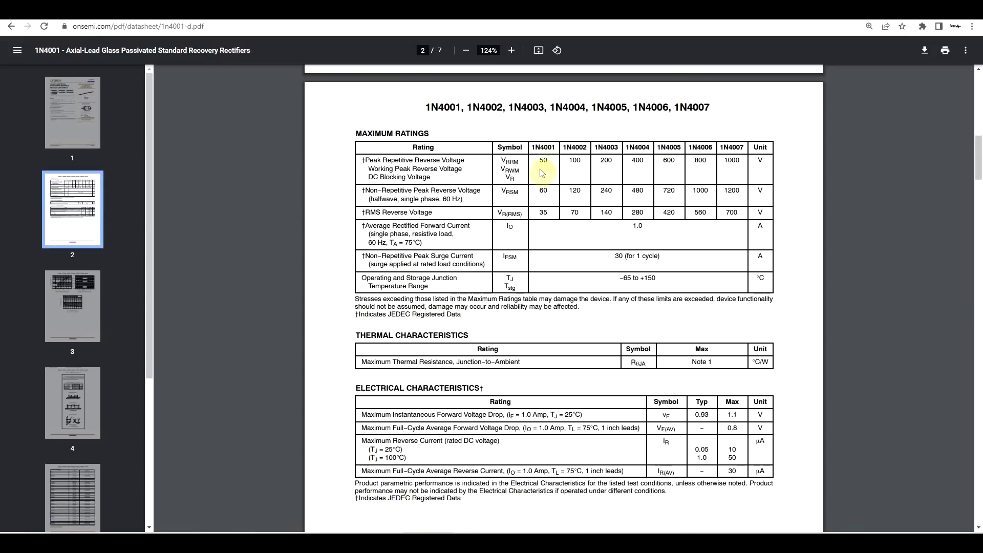
pyautogui.doubleClick(543, 161)
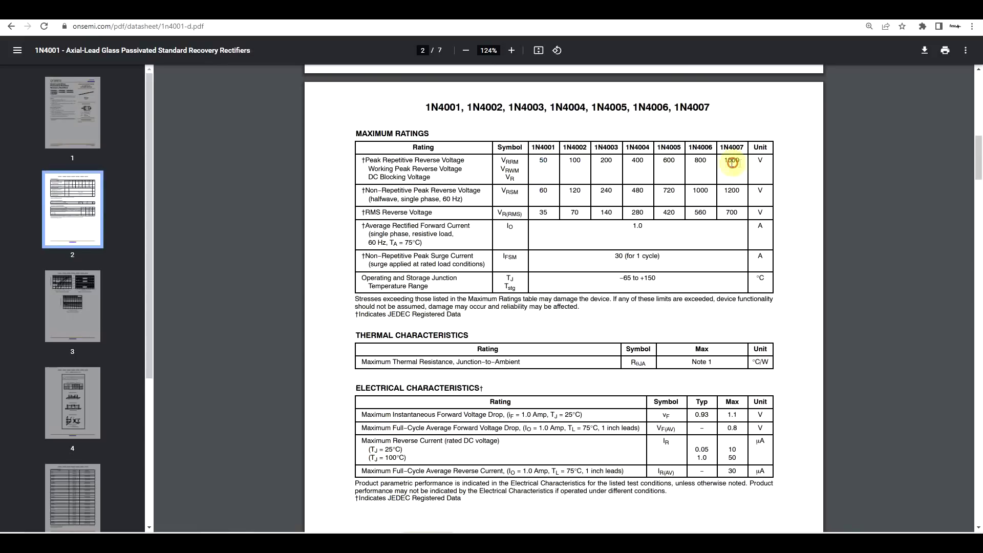
pyautogui.doubleClick(732, 160)
pyautogui.scroll(-12, 519, 229)
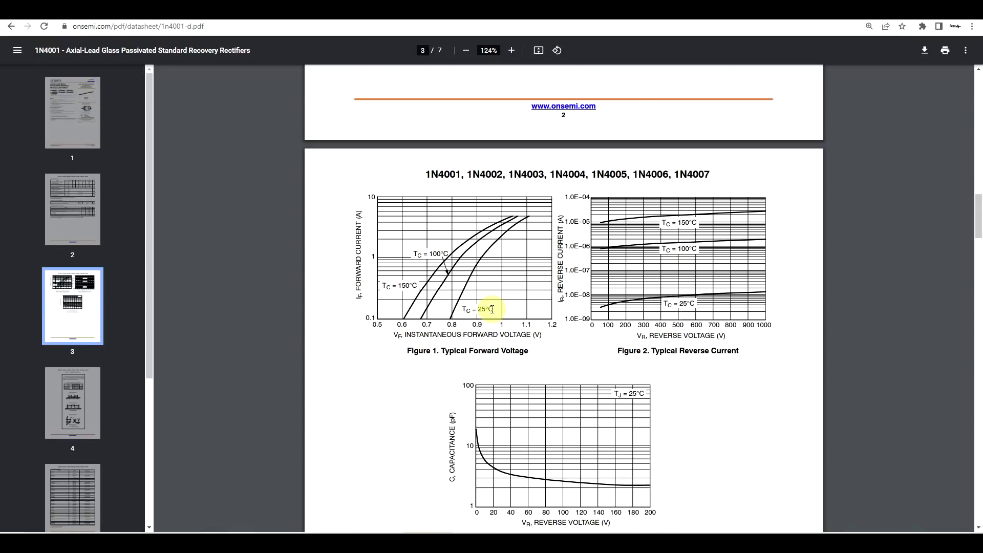
# Compare the MBRS340T3G and MBRS3100T3G Schottky rectifier datasheets, checking the part numbers against the rated current and voltage
pyautogui.hotkey('ctrl', 'Tab')
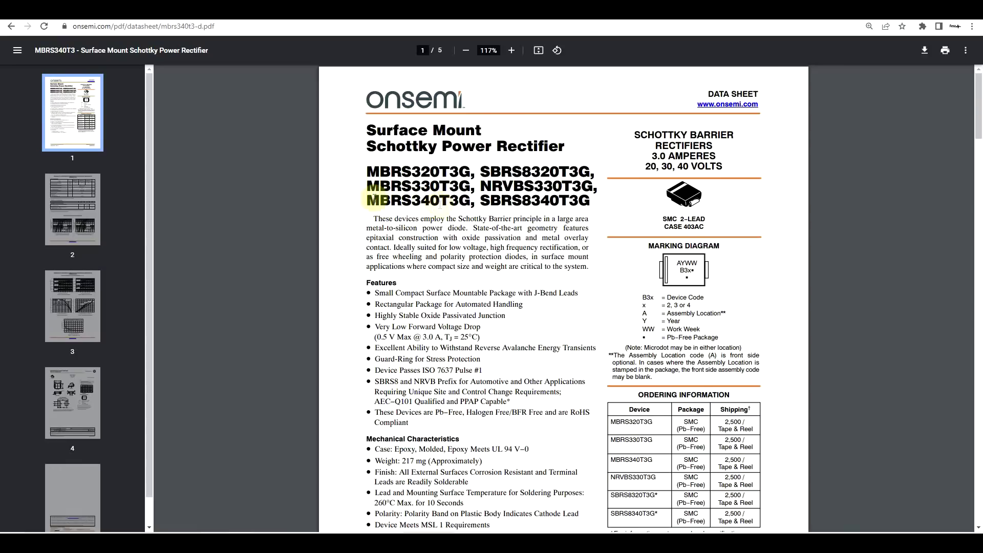
pyautogui.moveTo(368, 200); pyautogui.dragTo(456, 200)
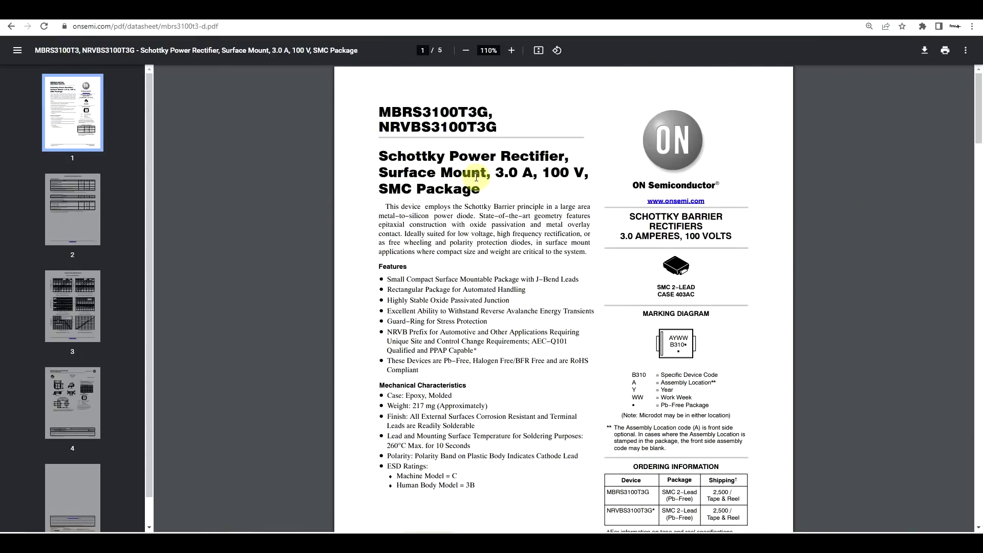
pyautogui.moveTo(423, 112); pyautogui.dragTo(459, 113)
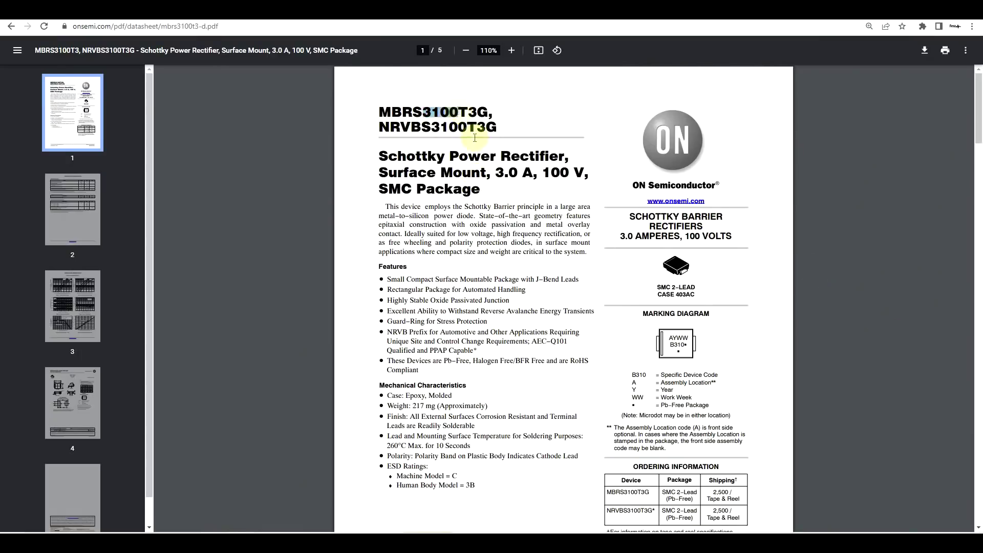
pyautogui.click(552, 173)
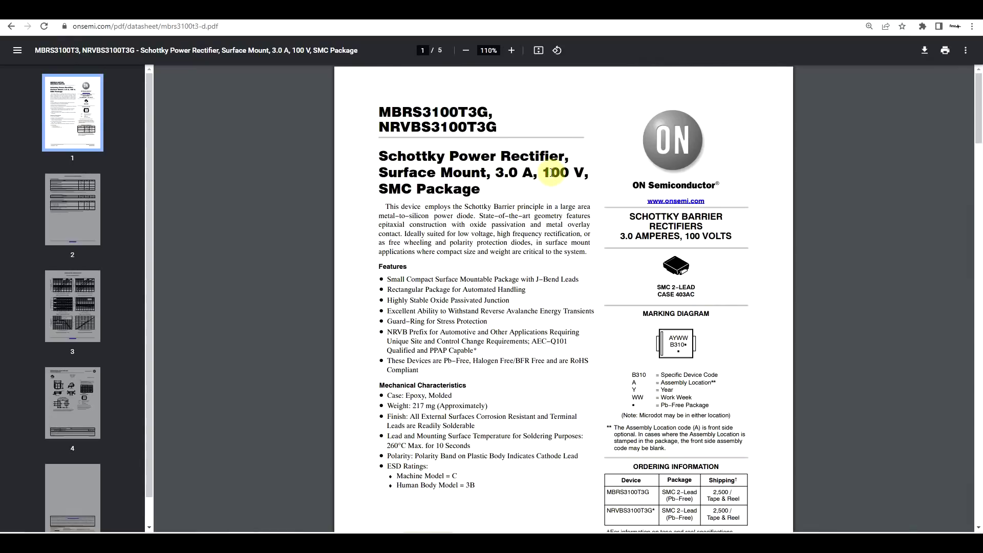
pyautogui.scroll(-10, 551, 172)
pyautogui.scroll(3, 822, 193)
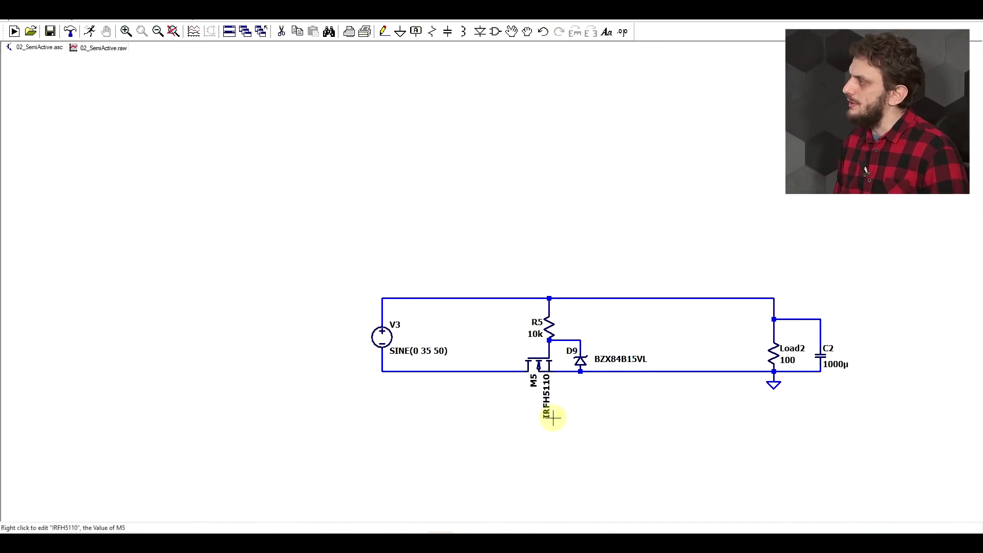
# In LTspice, simulate the 02_SemiActive circuit and plot the voltage at the top of Load2 and the drain current of MOSFET M5
pyautogui.scroll(2, 547, 410)
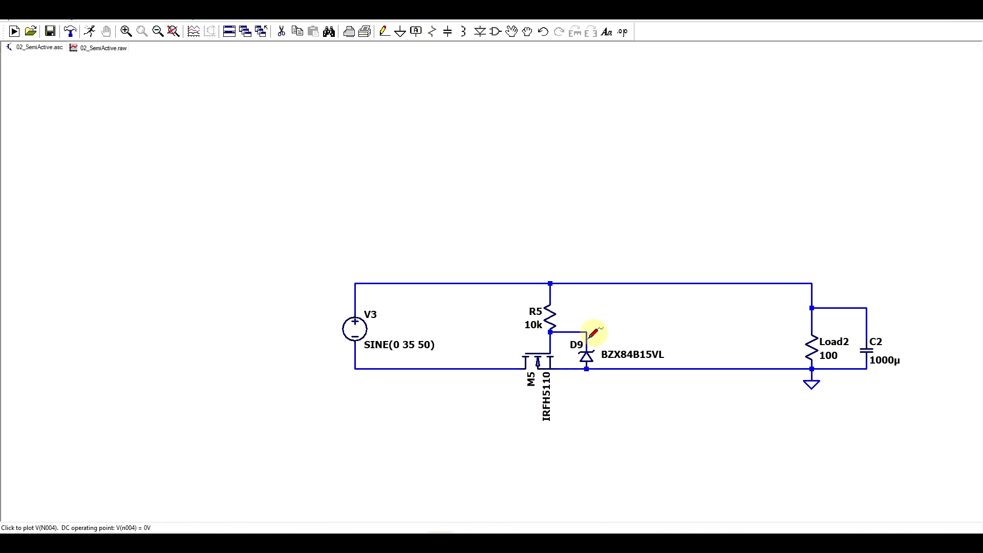
pyautogui.press('space')
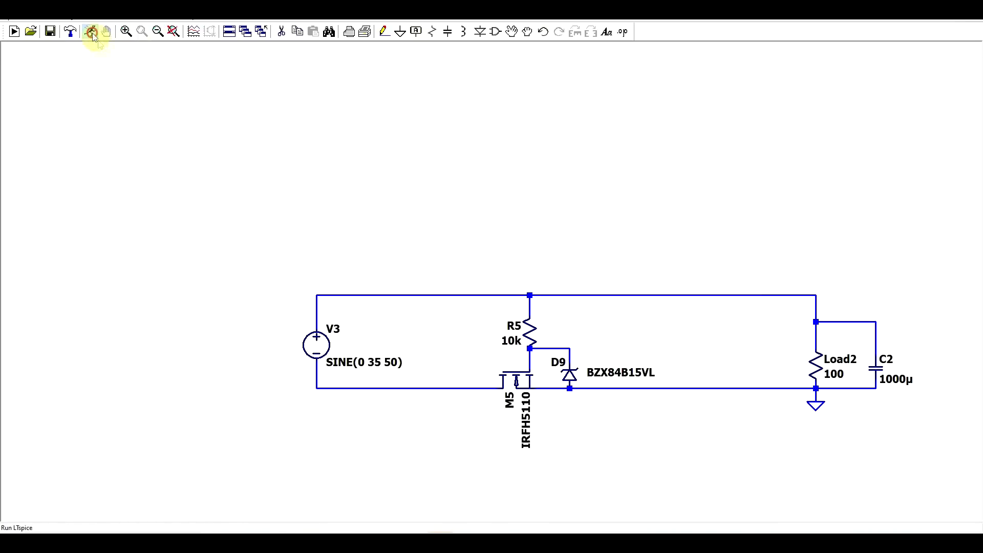
pyautogui.click(92, 33)
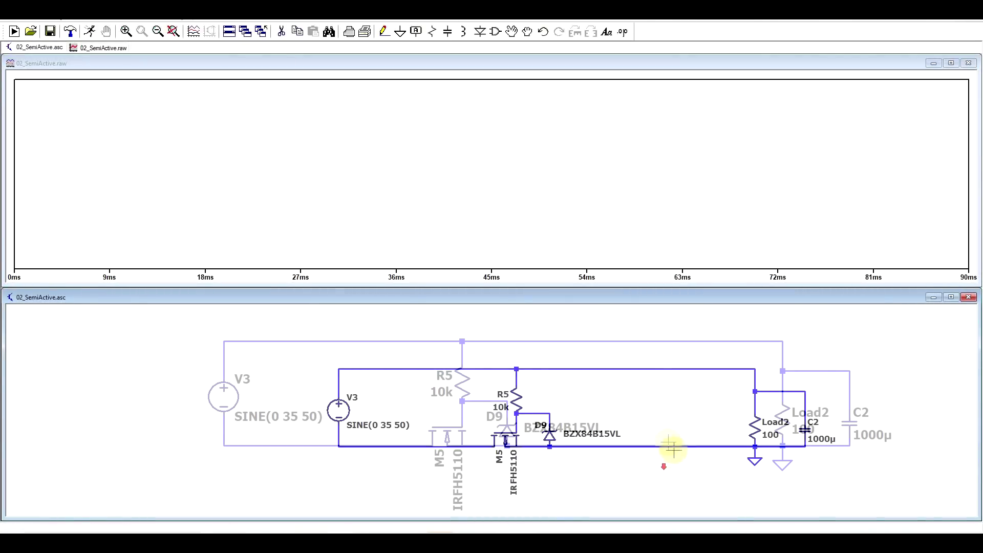
pyautogui.click(785, 342)
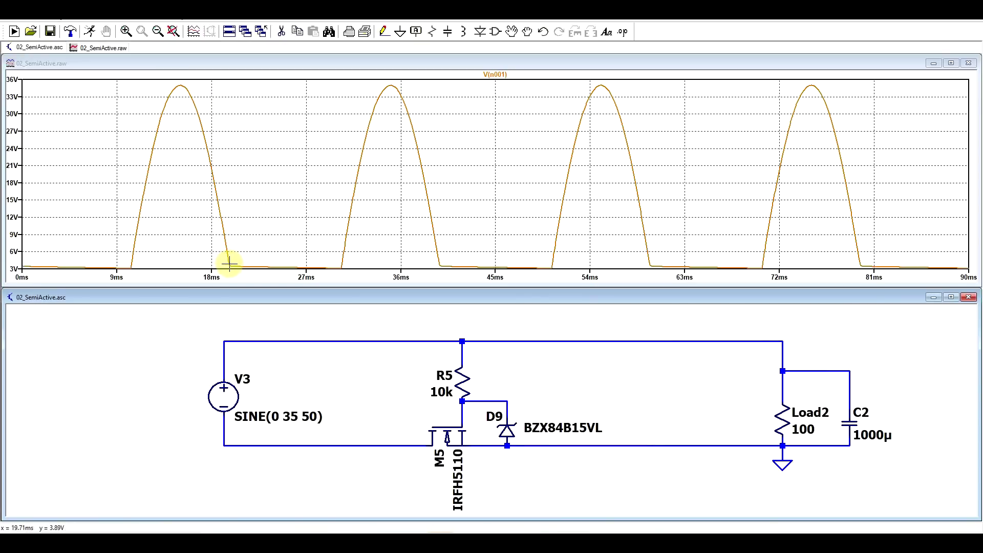
pyautogui.click(430, 439)
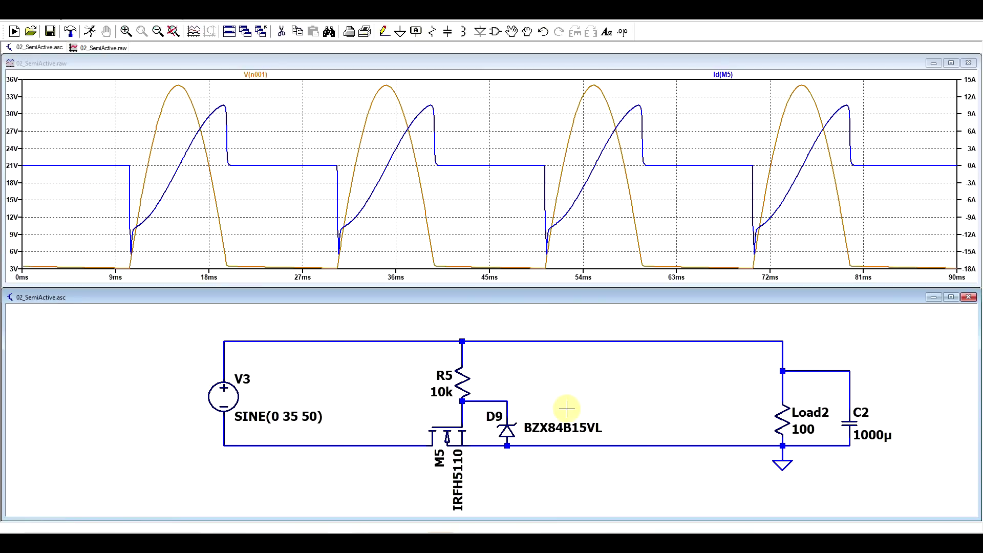
# Plot the voltage on the output side of Schottky diode D11 in the circuit feeding Load3
pyautogui.scroll(-2, 567, 408)
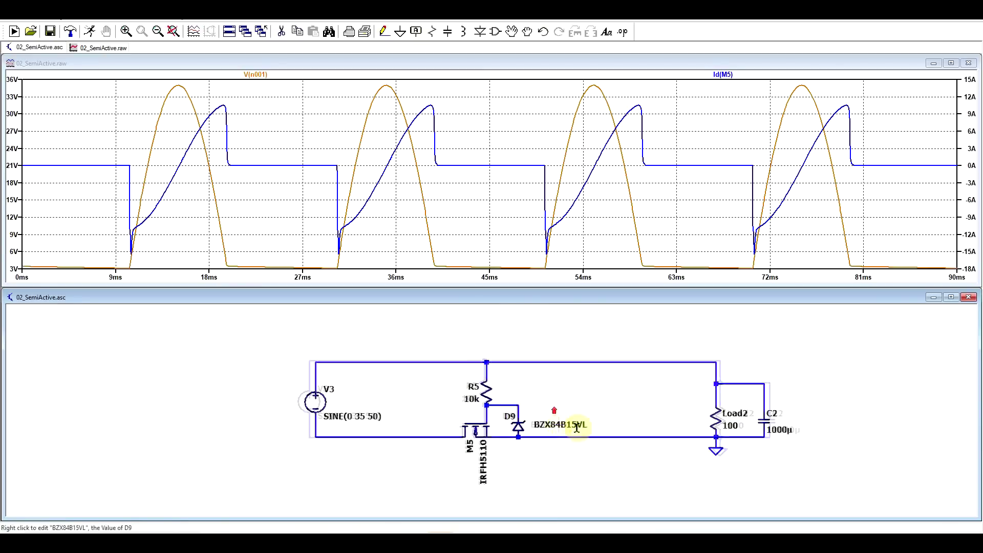
pyautogui.scroll(2, 364, 381)
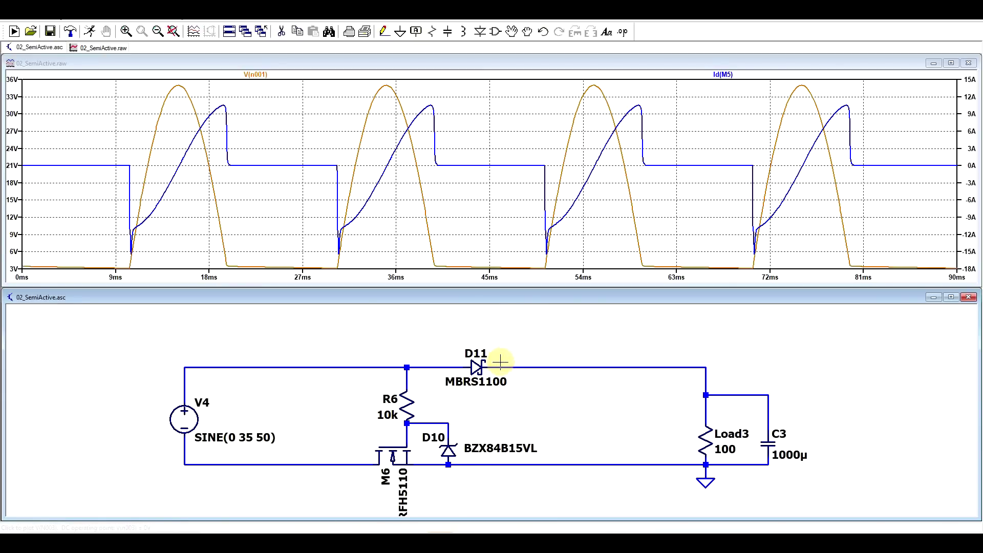
pyautogui.click(526, 365)
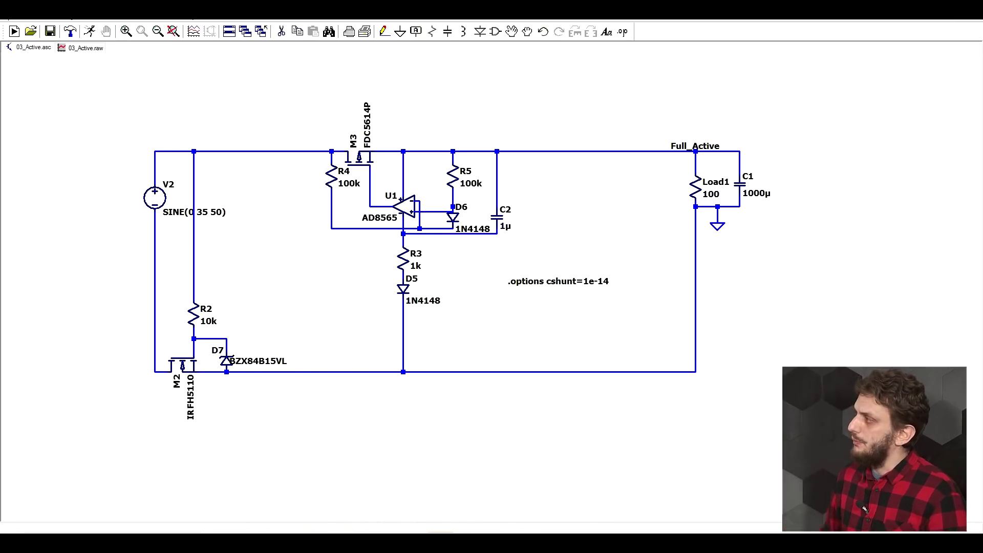
# Simulate the 03_Active circuit and plot the voltage at the Full_Active node
pyautogui.scroll(1, 581, 160)
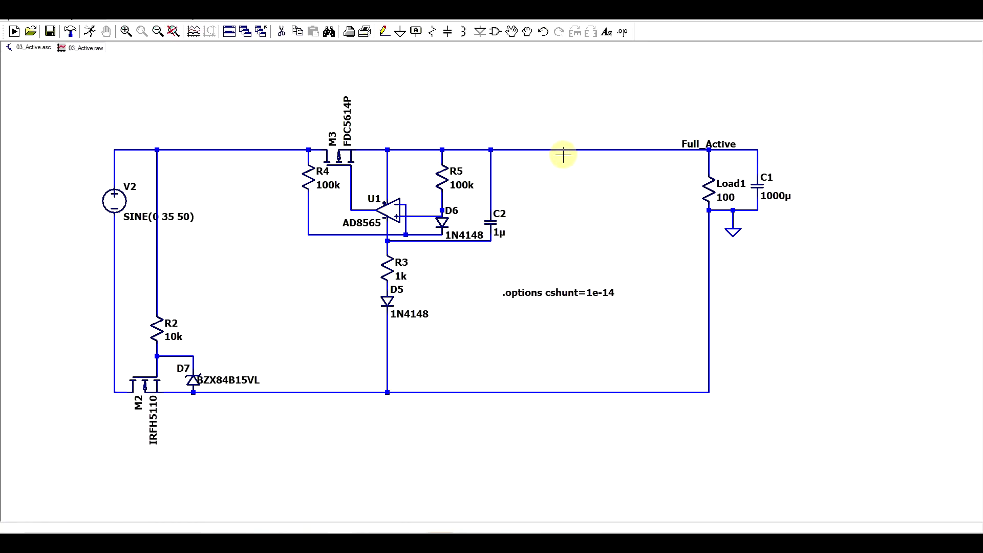
pyautogui.click(91, 36)
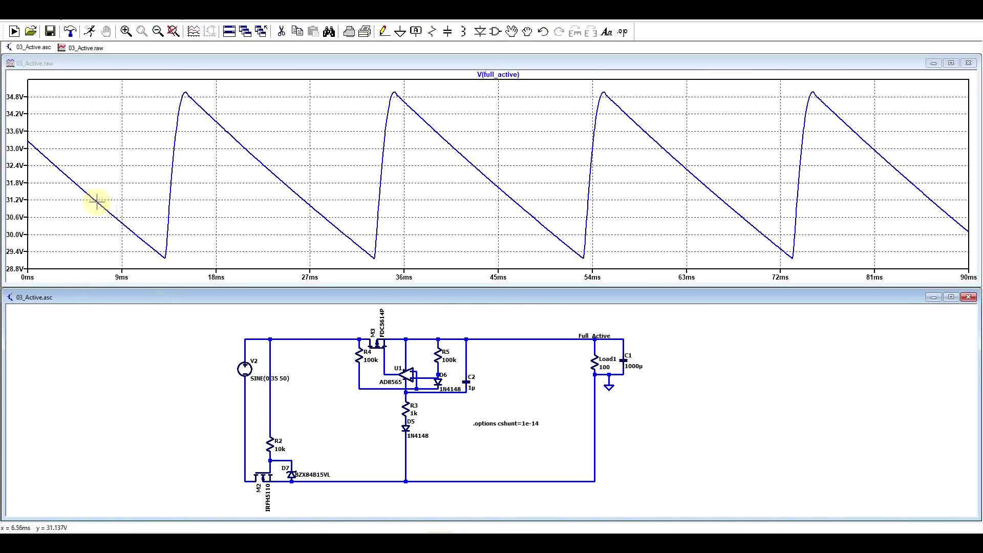
# Add the voltage at the Semi-active node, on the output side of Schottky diode D1, to the plot
pyautogui.scroll(2, 549, 354)
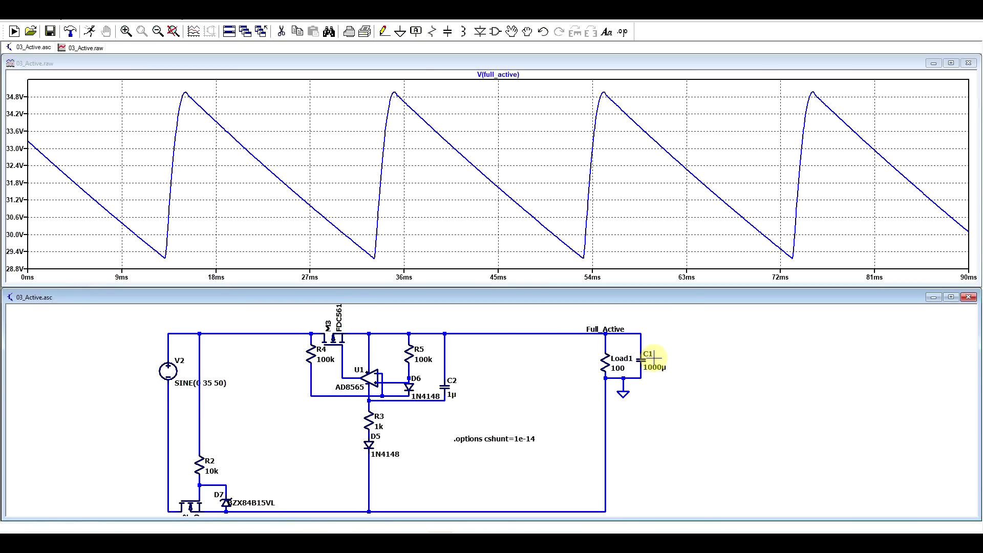
pyautogui.moveTo(773, 368); pyautogui.dragTo(335, 355)
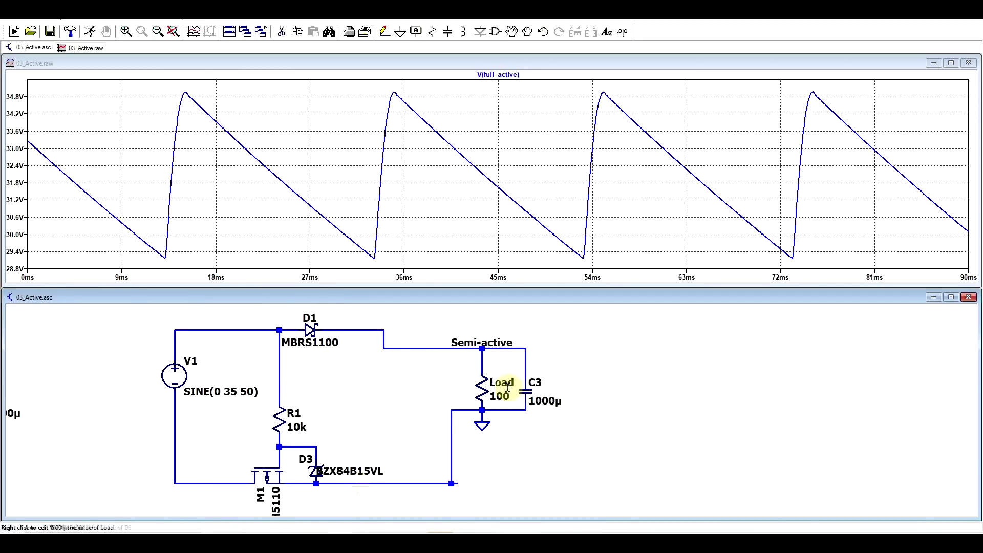
pyautogui.click(519, 347)
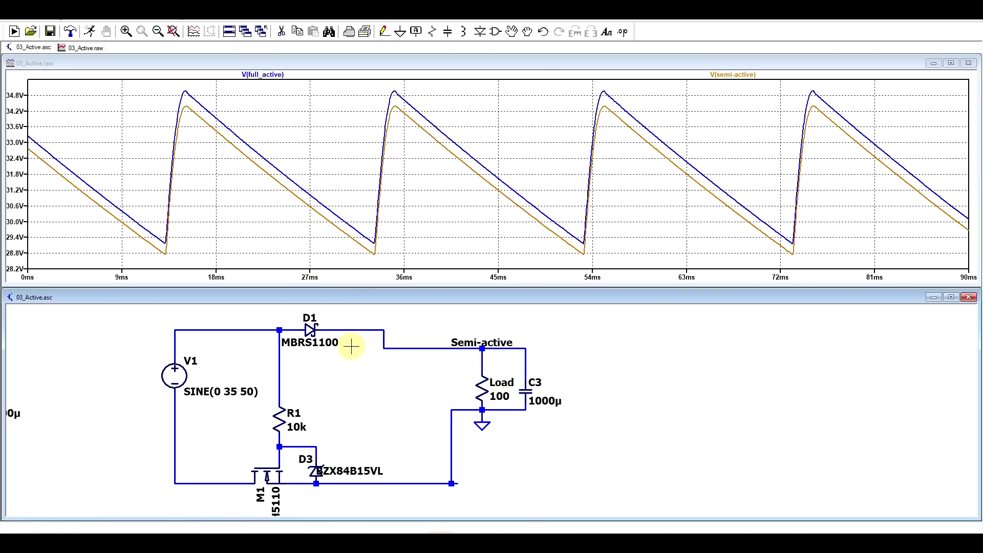
# Add the voltages at the Schottky node above Load2 and the PN_junction node above Load3 to the plot
pyautogui.scroll(-3, 435, 378)
pyautogui.scroll(3, 573, 442)
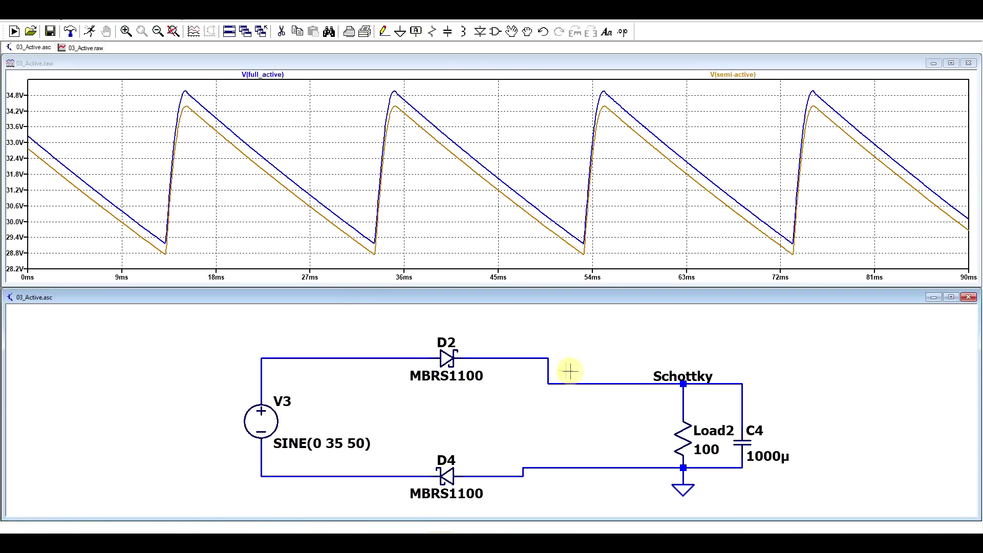
pyautogui.click(719, 384)
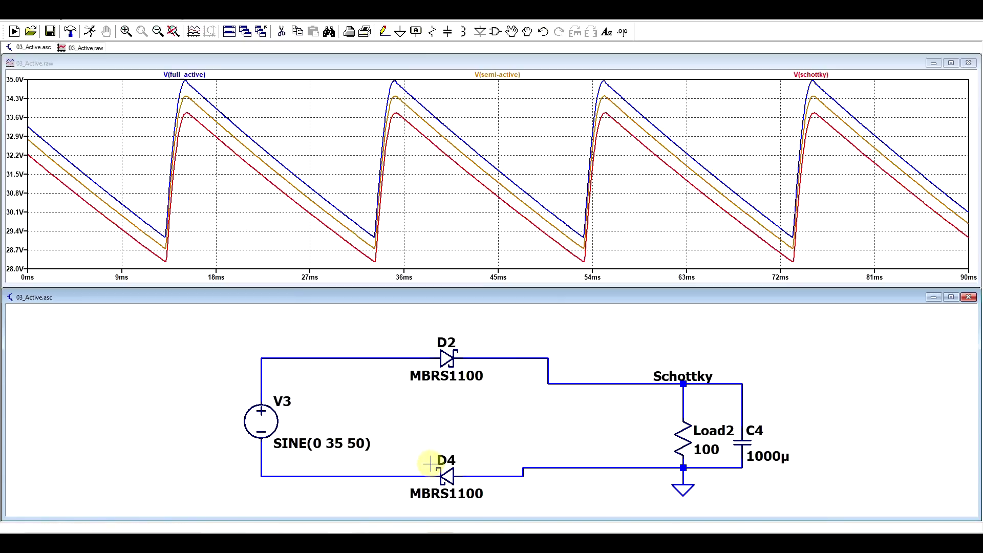
pyautogui.scroll(-2, 691, 520)
pyautogui.scroll(2, 466, 441)
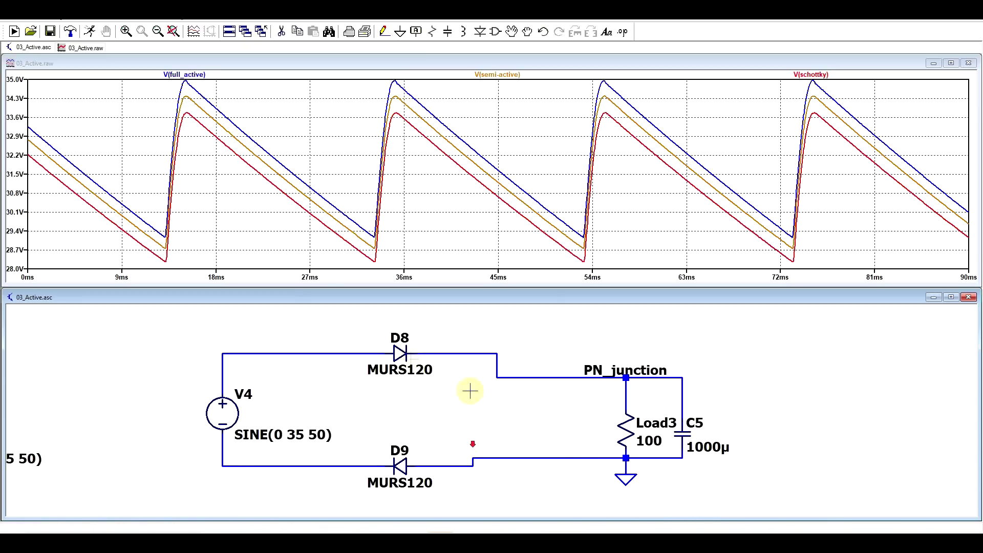
pyautogui.click(567, 379)
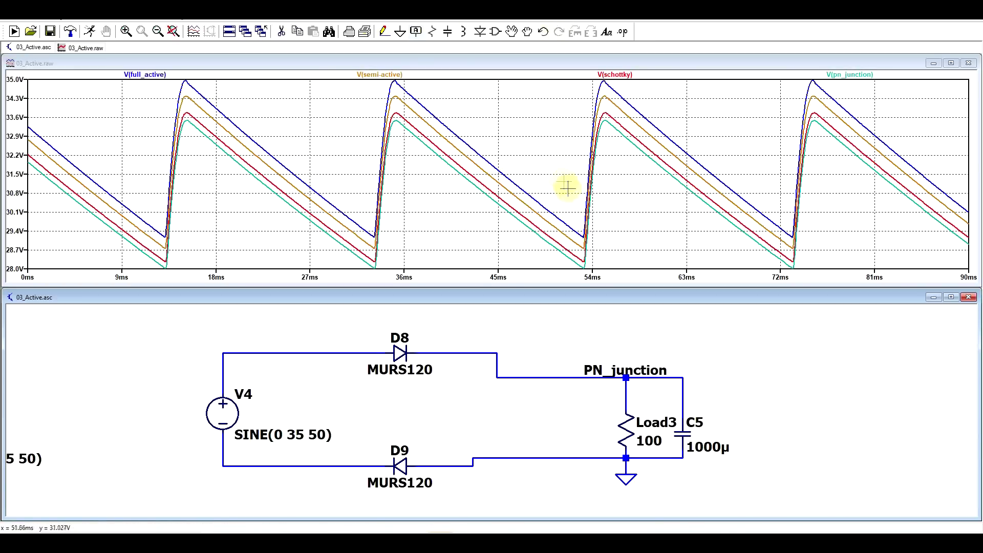
# Plot the voltage at the reference node of source V5 and compare its positive peaks closely with the four rectifier output voltages
pyautogui.press('space')
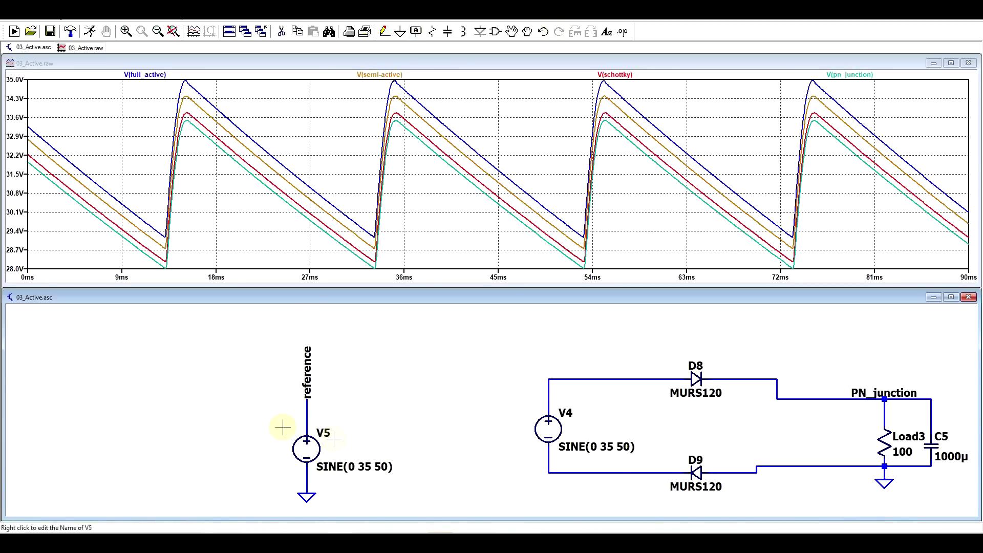
pyautogui.click(305, 408)
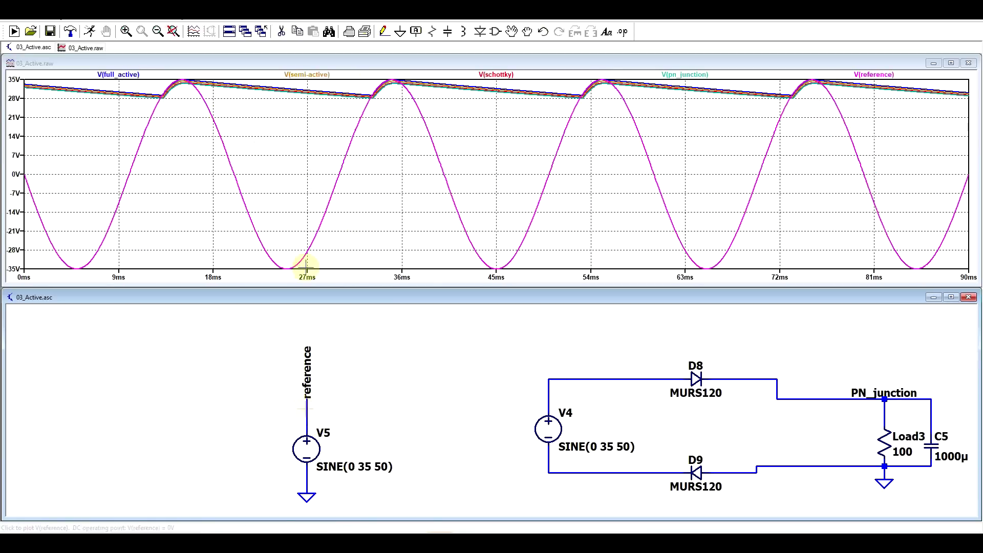
pyautogui.moveTo(102, 76); pyautogui.dragTo(878, 109)
pyautogui.moveTo(87, 90); pyautogui.dragTo(454, 186)
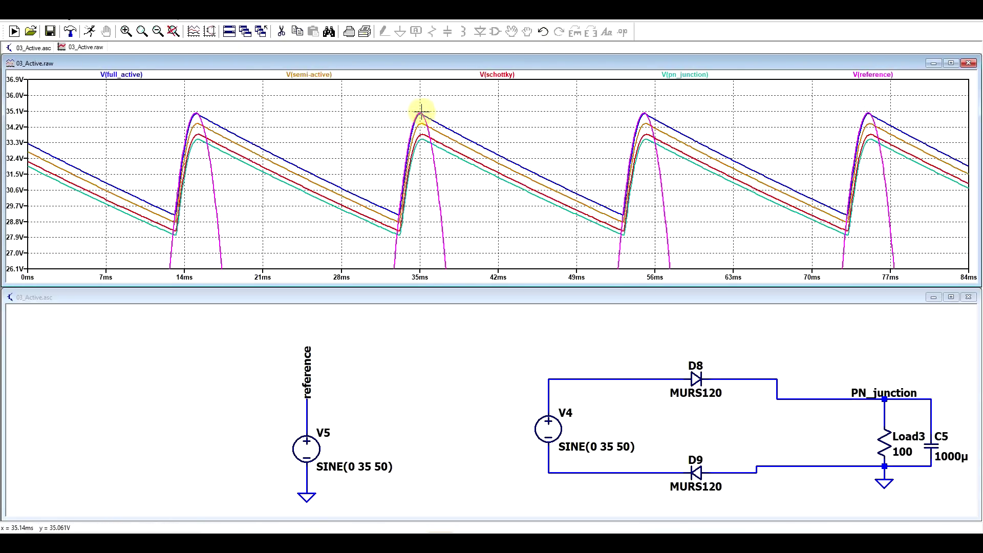